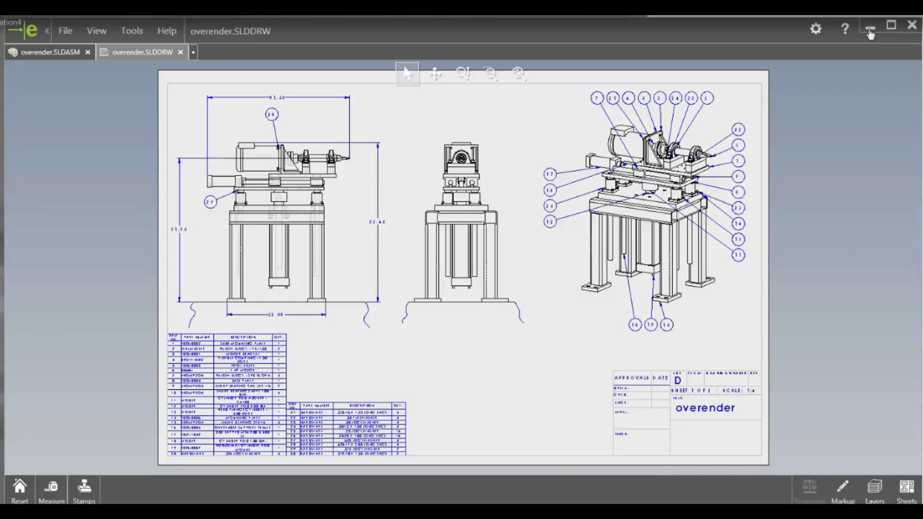
Minimize eDrawings to reveal the SolidWorks migration wizard
click(870, 30)
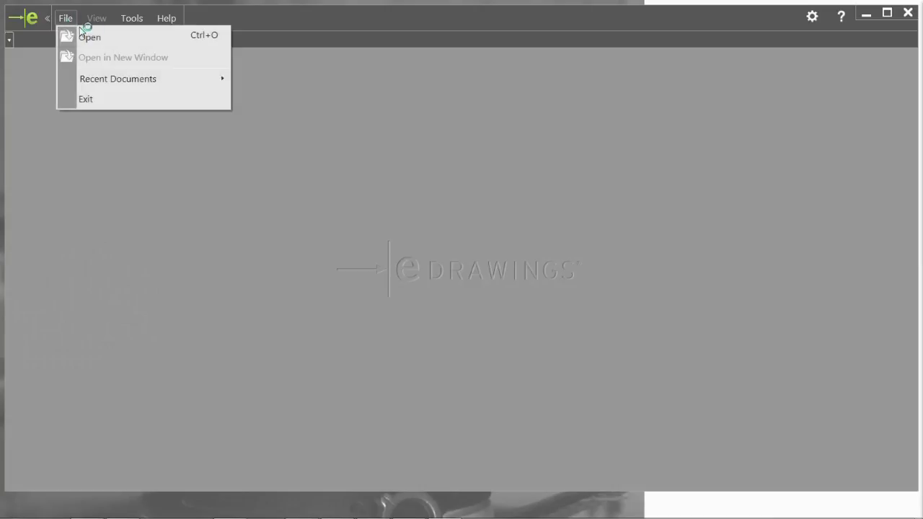
Open the overender SOLIDWORKS assembly in eDrawings and orbit around it
click(88, 35)
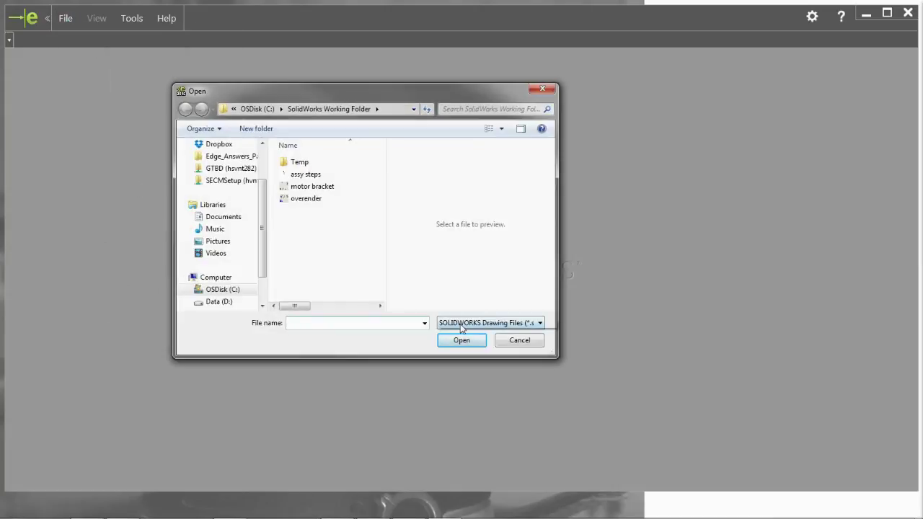
click(490, 323)
click(475, 386)
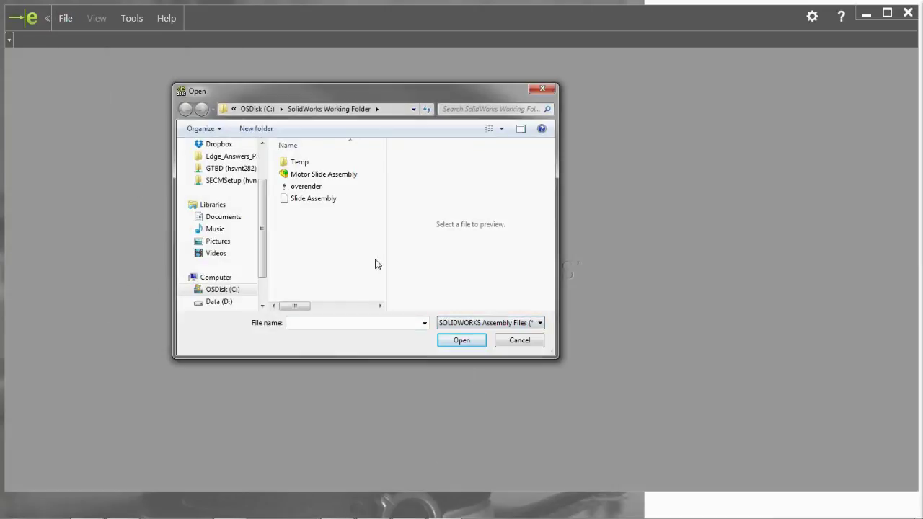
click(311, 188)
click(449, 339)
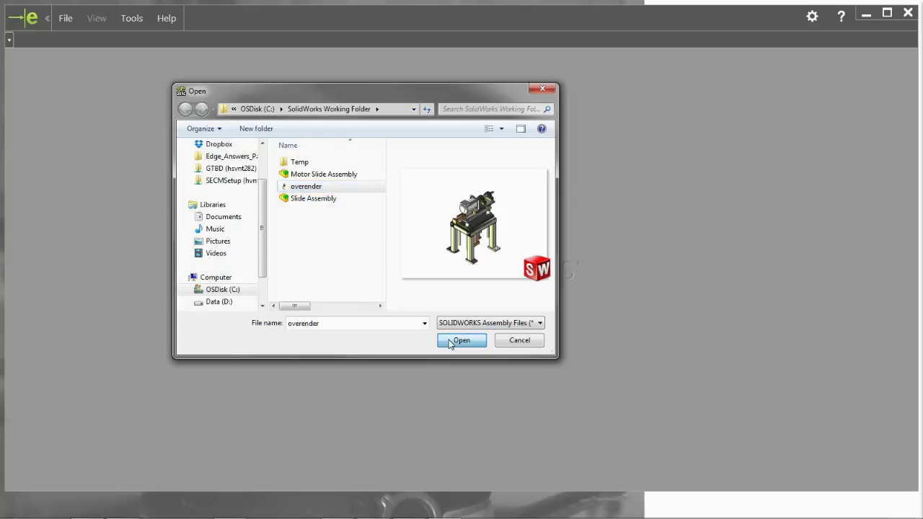
mouse_move(442, 352)
middle_down()
mouse_move(280, 323)
mouse_move(126, 262)
mouse_move(376, 340)
mouse_move(385, 352)
middle_up()
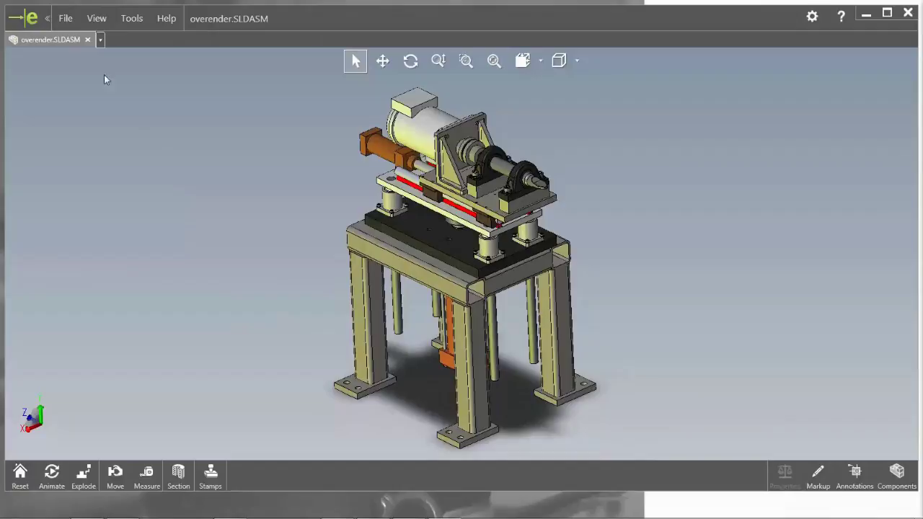
Open the overender.SLDDRW drawing alongside the assembly
click(69, 20)
click(87, 36)
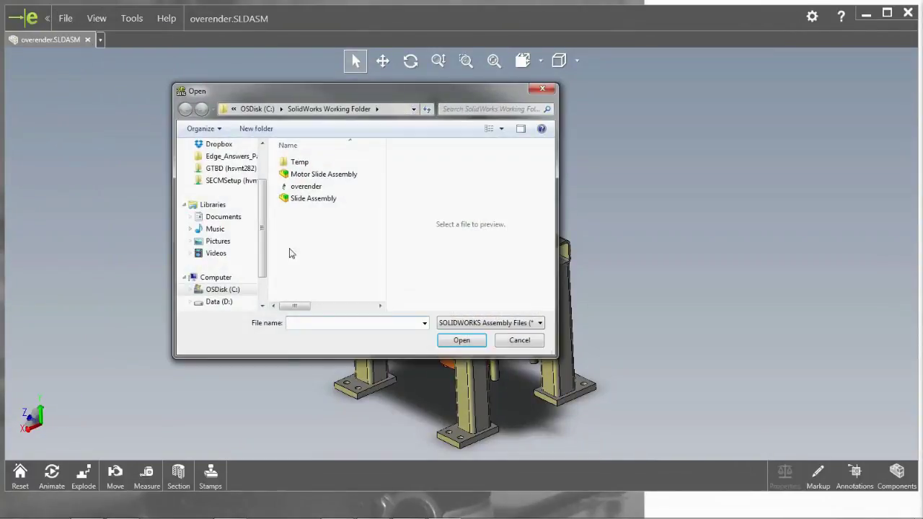
click(444, 324)
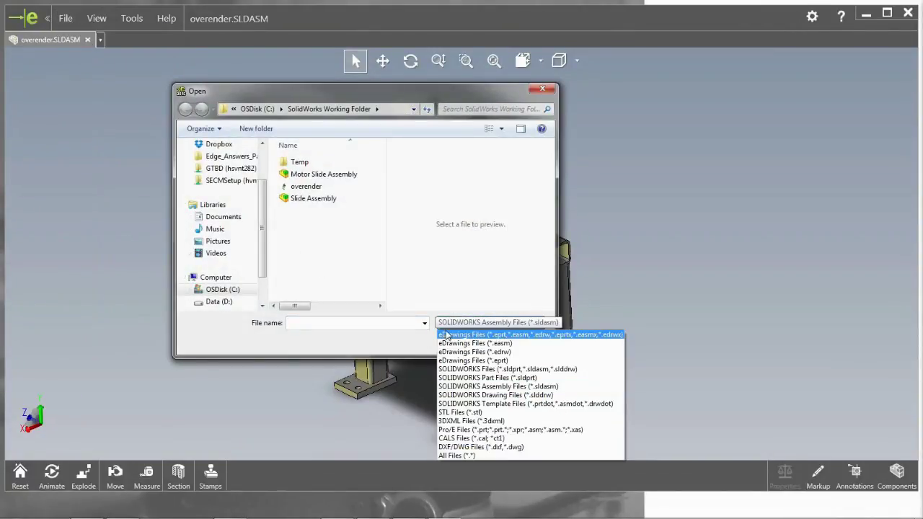
click(467, 395)
click(315, 199)
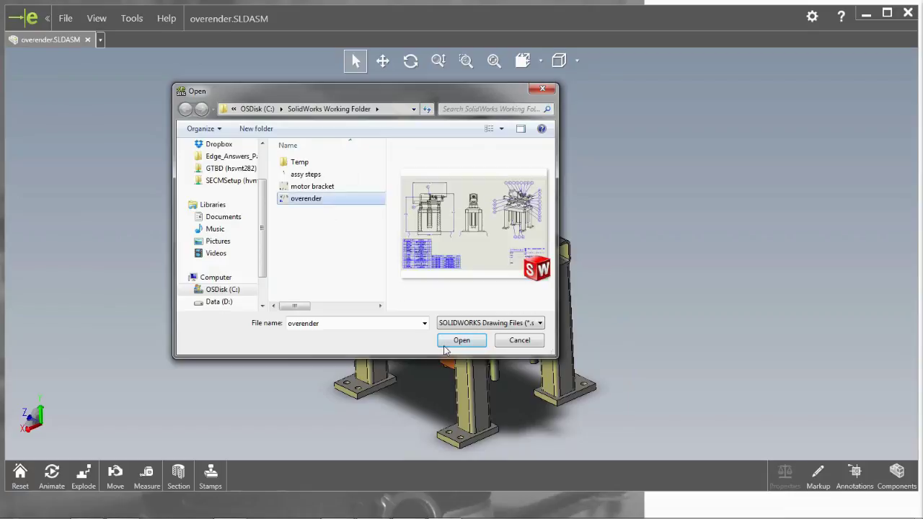
click(459, 340)
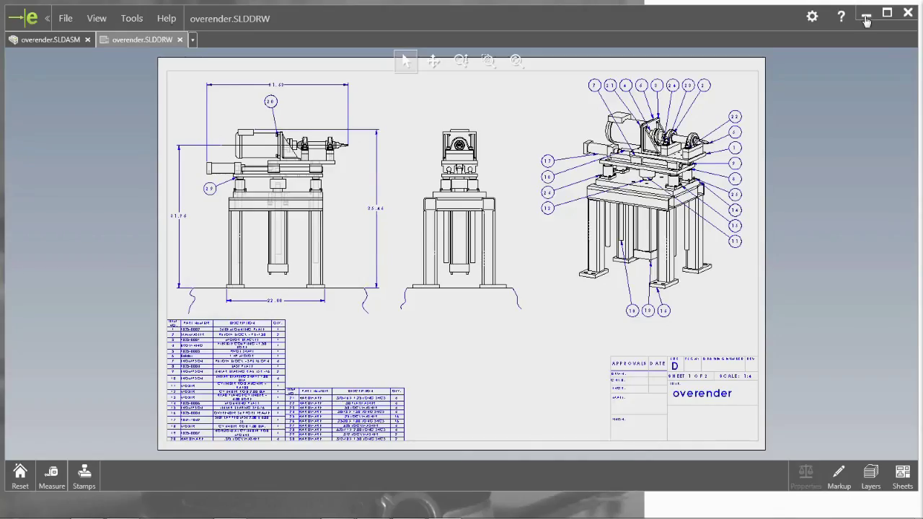
Launch SolidWorks Data Migration from the Start search using 'mig'
click(866, 20)
key(super)
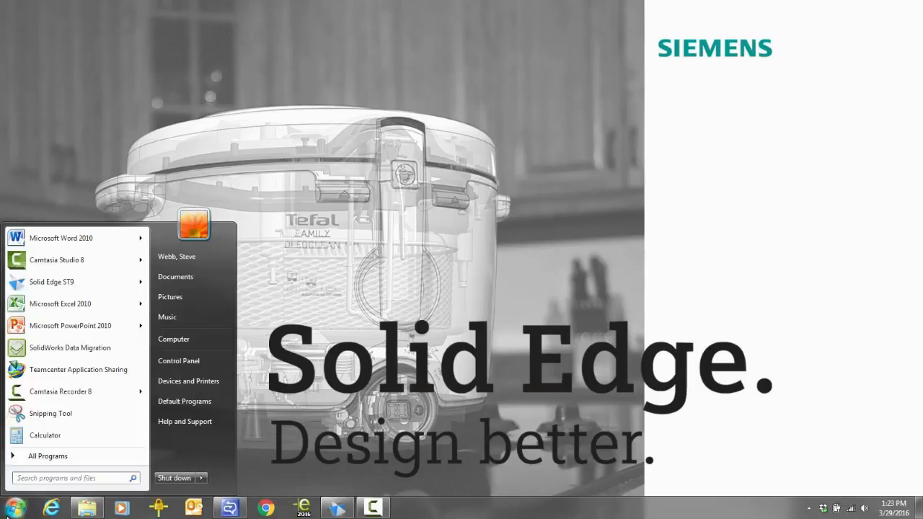
text(mig)
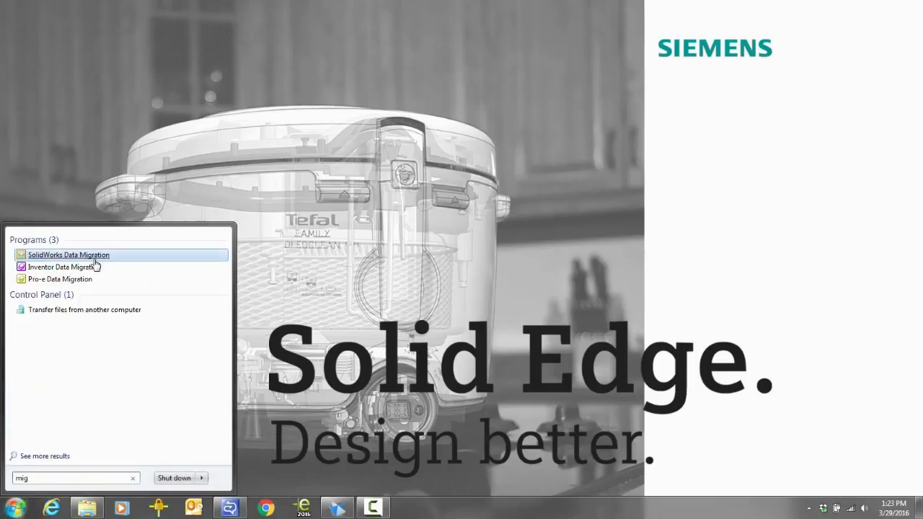
key(Return)
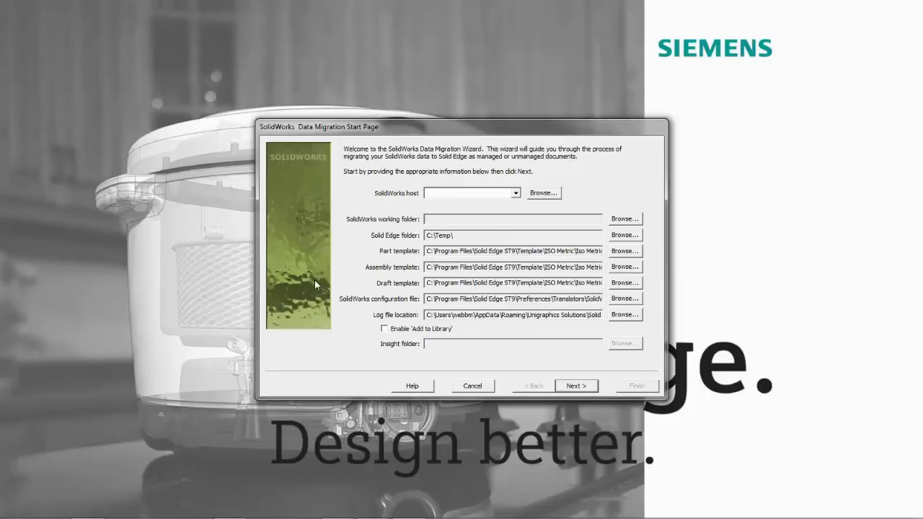
Set HSVNT845 as the SolidWorks host and choose the working folder
click(552, 195)
click(421, 221)
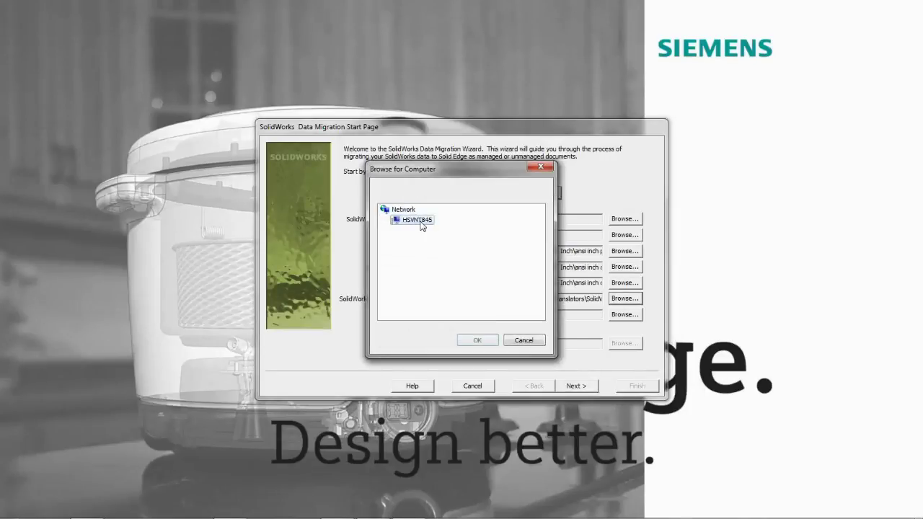
click(476, 340)
click(624, 220)
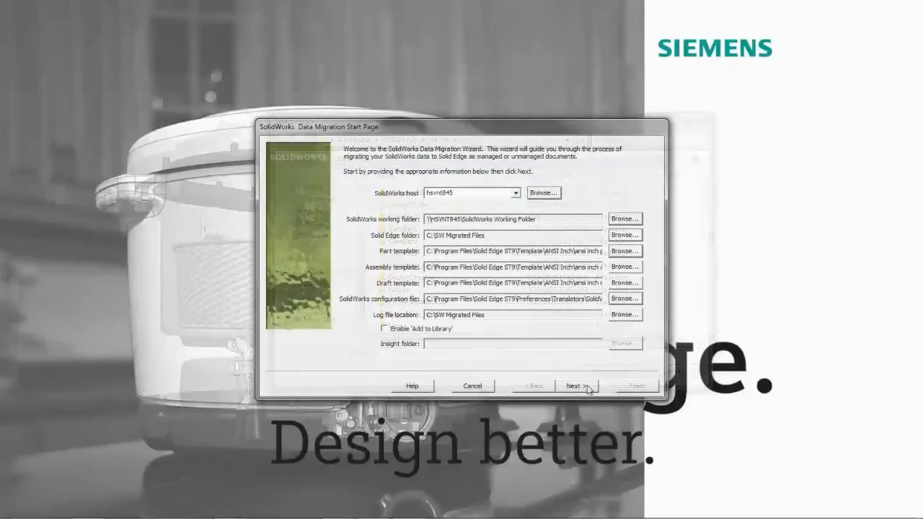
click(587, 387)
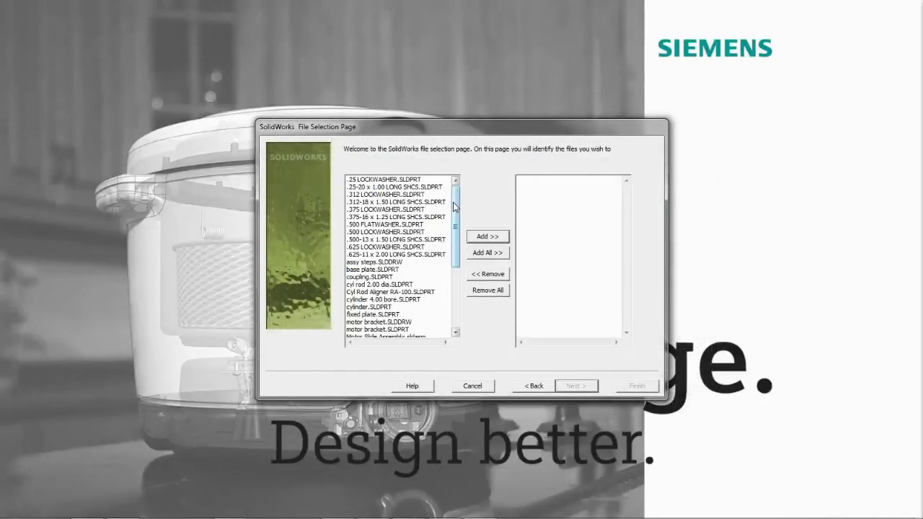
Add all listed SolidWorks files for migration and open C:\SW Migrated Files
drag(455, 220, 455, 249)
click(432, 238)
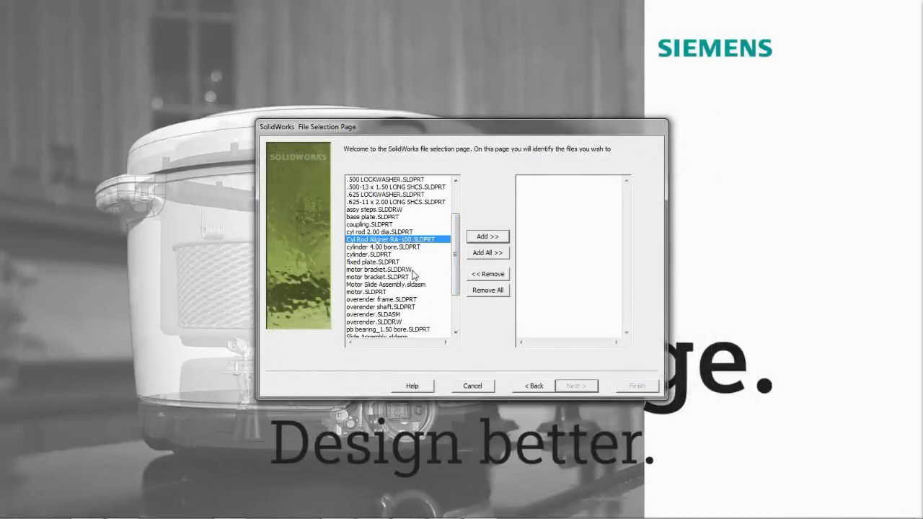
click(412, 271)
click(402, 314)
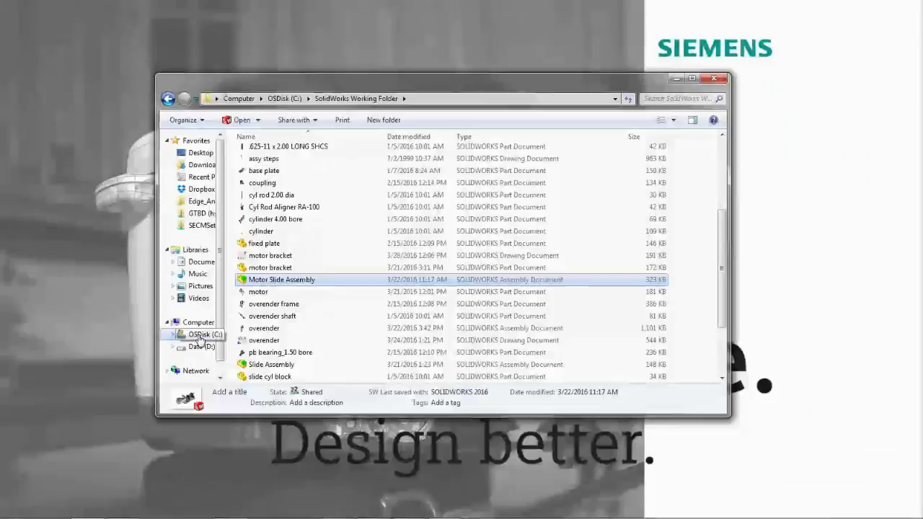
click(194, 334)
double_click(276, 336)
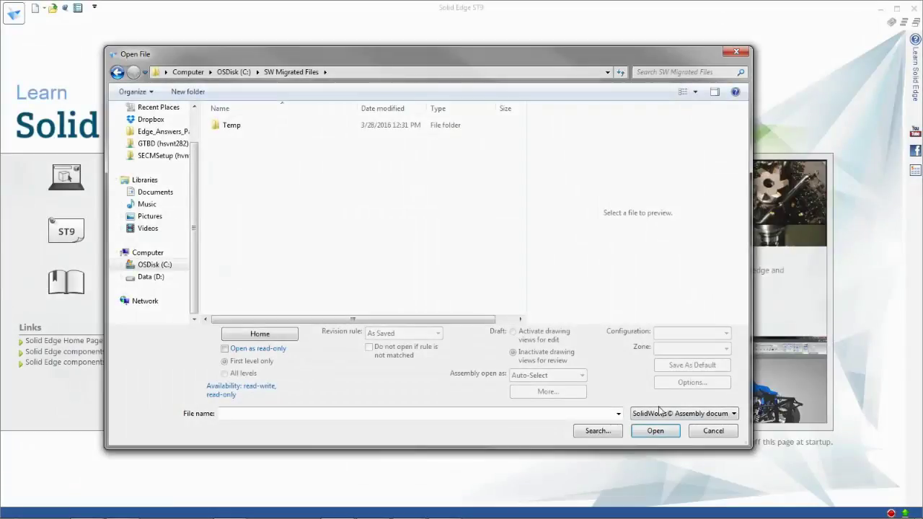
Open the migrated overender assembly using the 'assy step 1' member
click(659, 413)
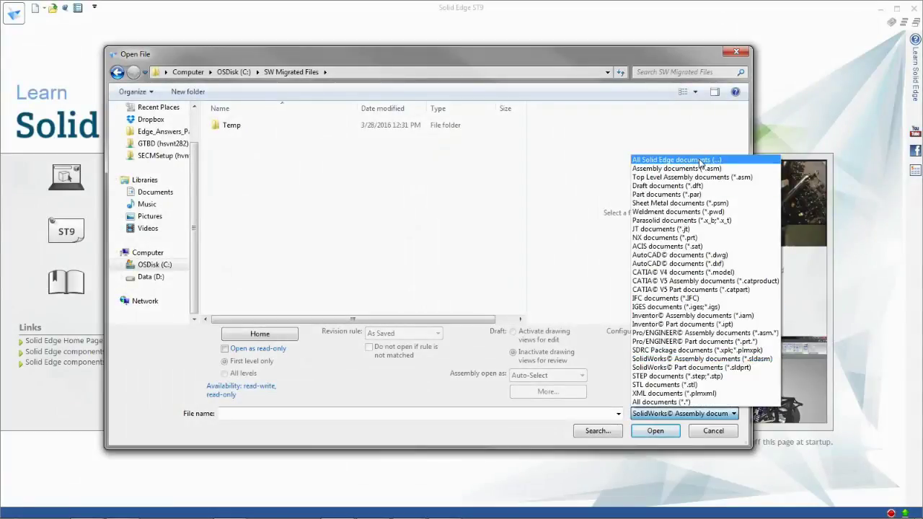
click(679, 169)
click(248, 150)
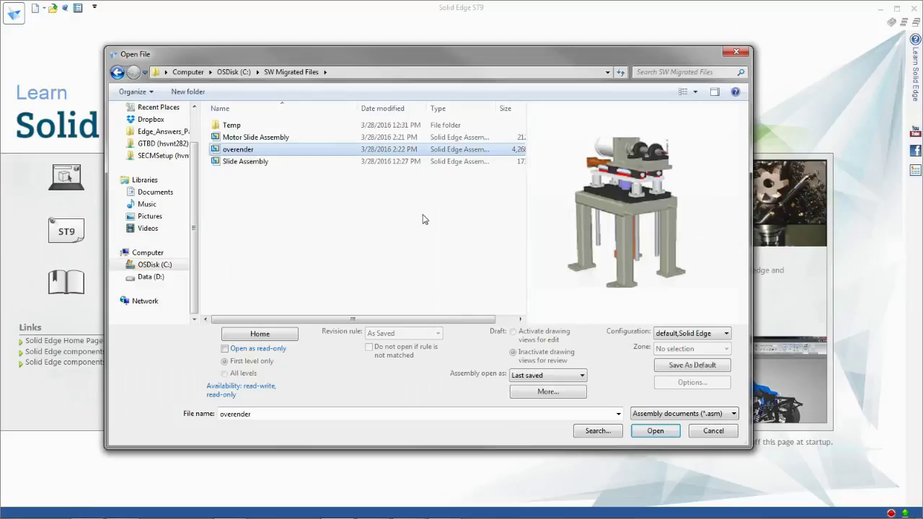
click(655, 431)
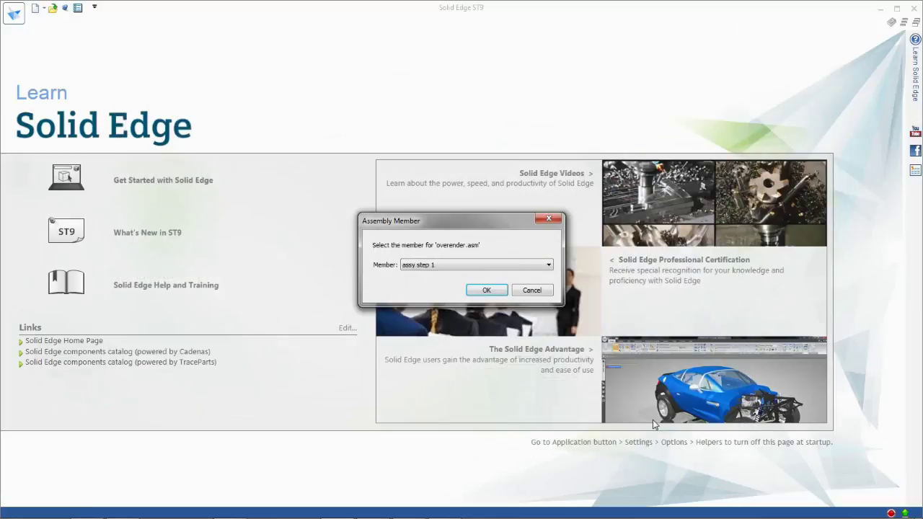
click(549, 267)
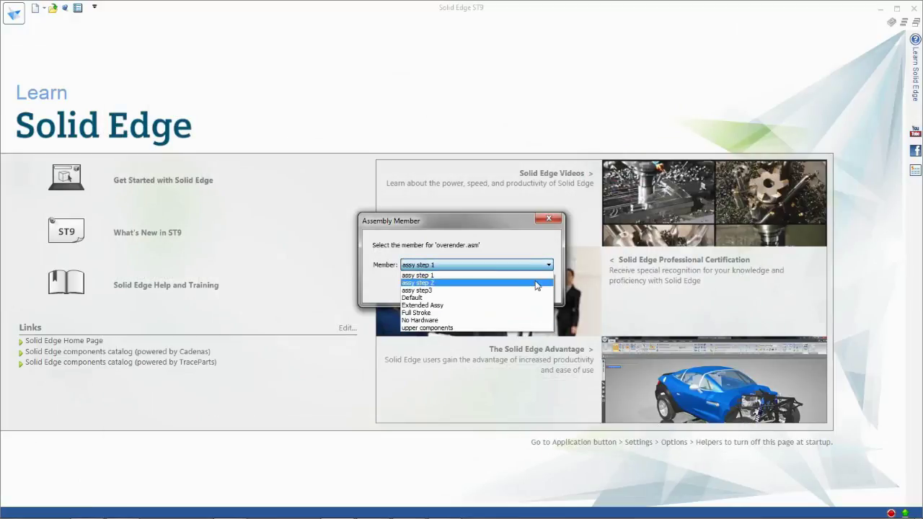
click(536, 252)
click(486, 290)
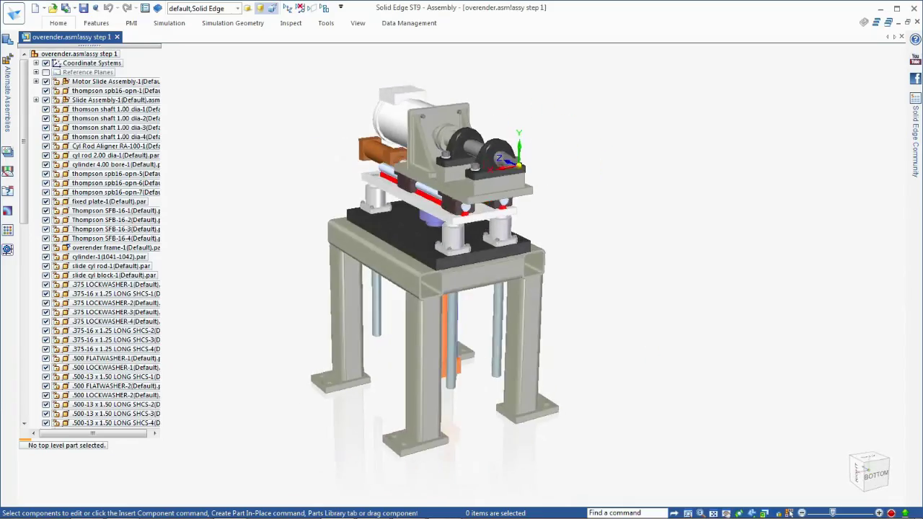
Open overender.dft, then return to the overender assembly tab
click(51, 8)
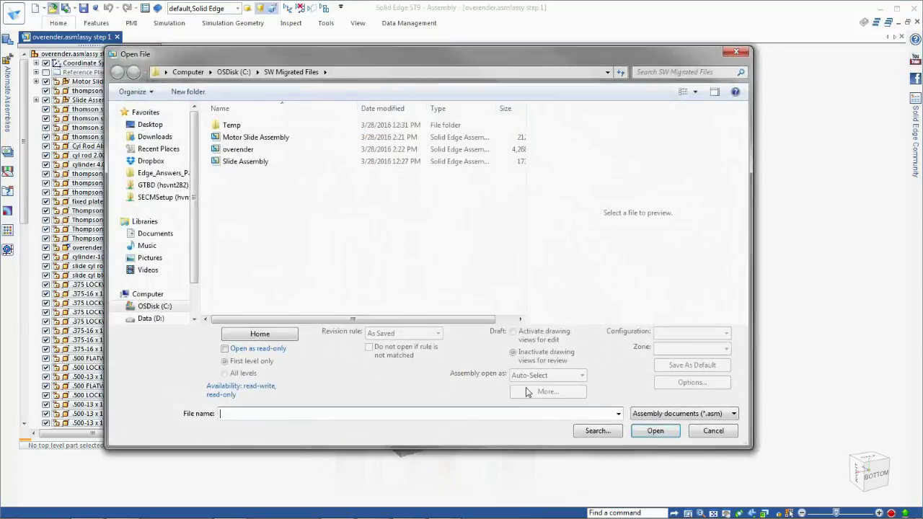
click(640, 414)
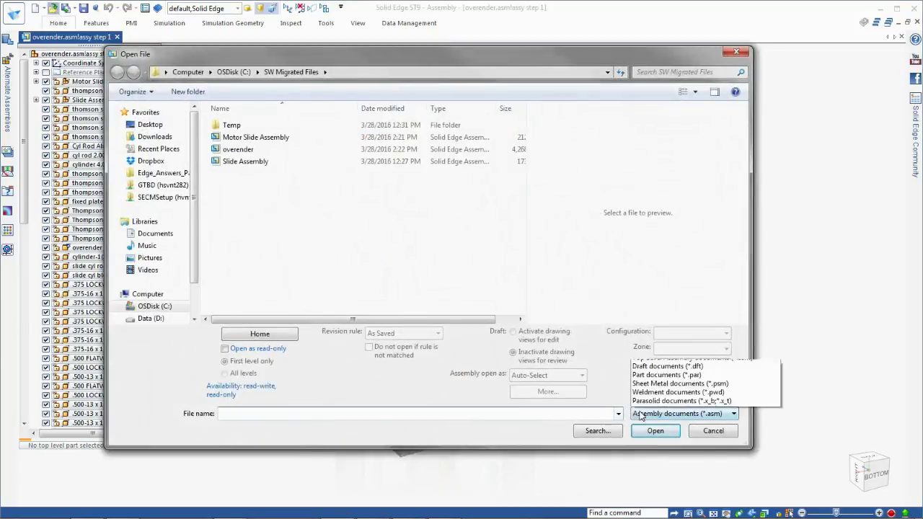
click(665, 188)
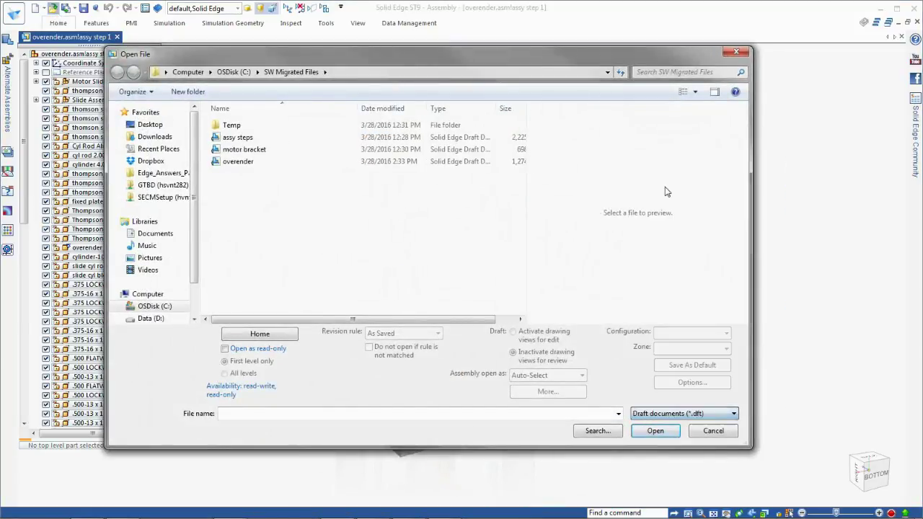
click(238, 162)
click(646, 431)
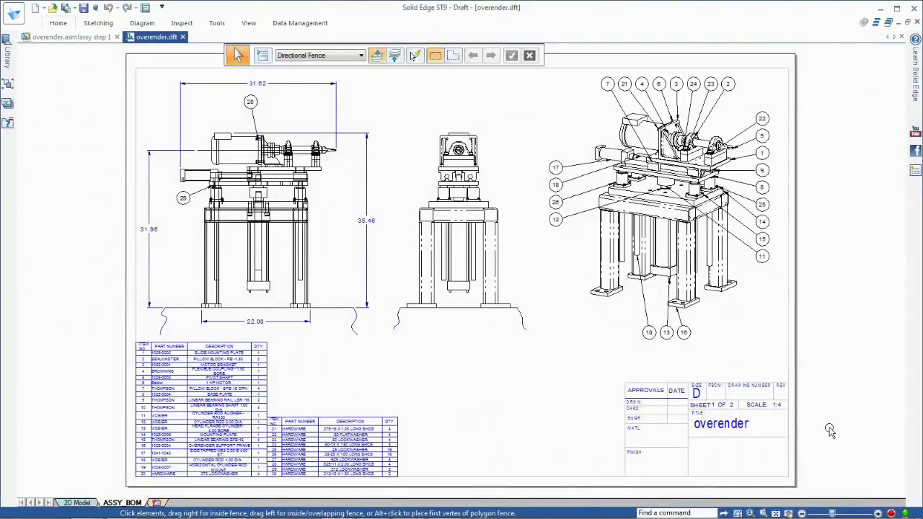
click(60, 37)
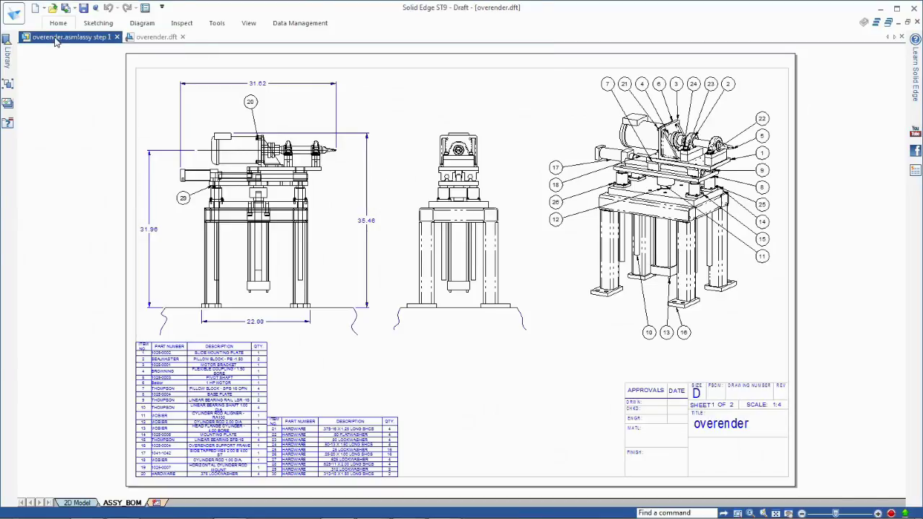
Open the Motor Slide Assembly subassembly for editing and orbit to inspect it
click(156, 83)
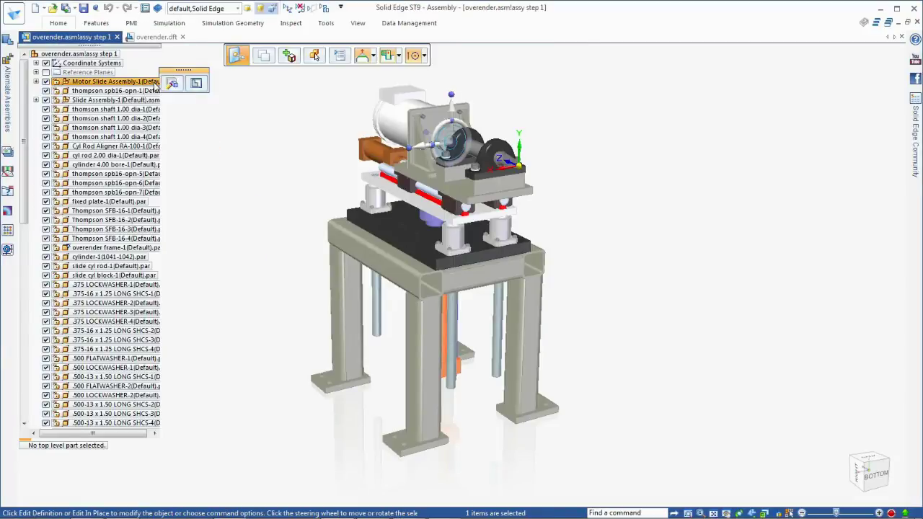
right_click(157, 83)
click(178, 260)
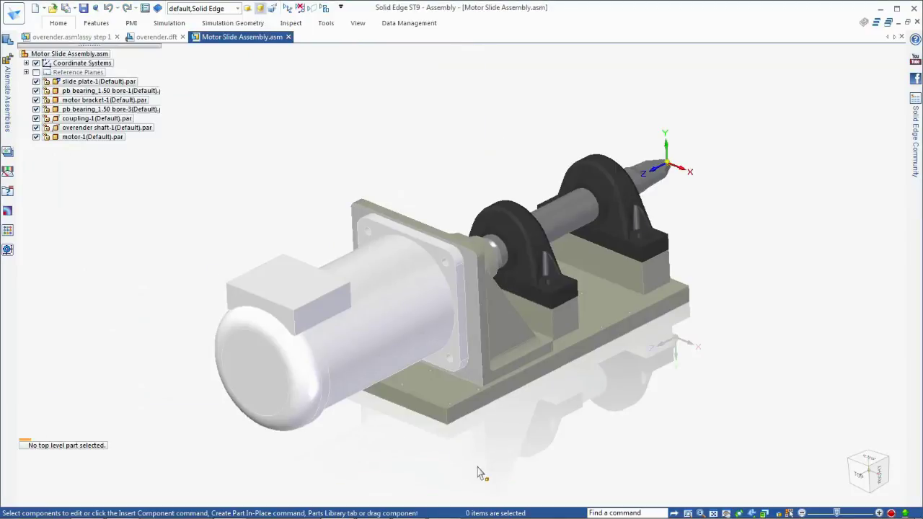
middle_drag(481, 472, 490, 461)
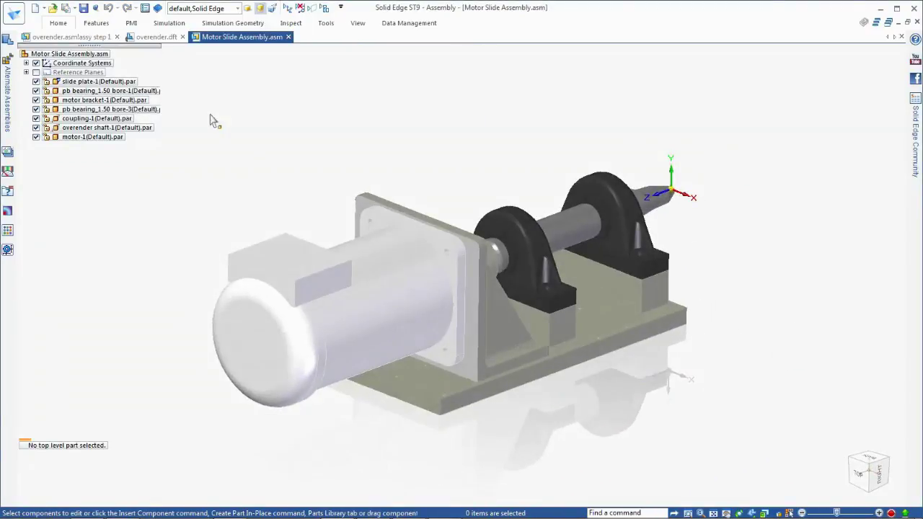
In the Assembly Relationships Manager, set the V450 mate offset to 0.5 in
right_click(105, 55)
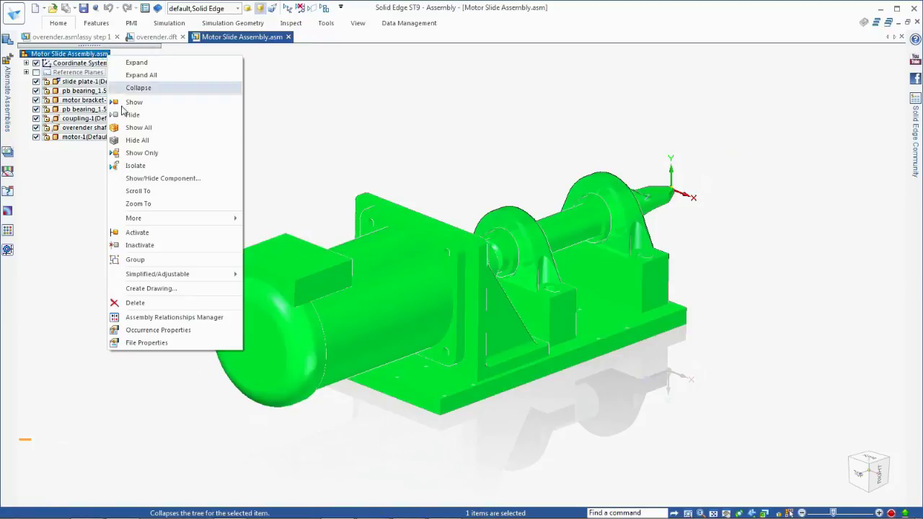
click(155, 317)
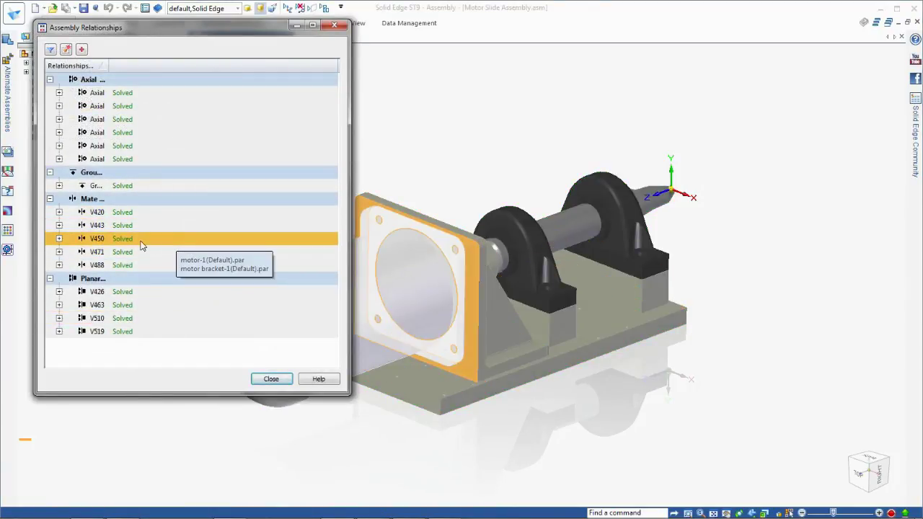
click(59, 239)
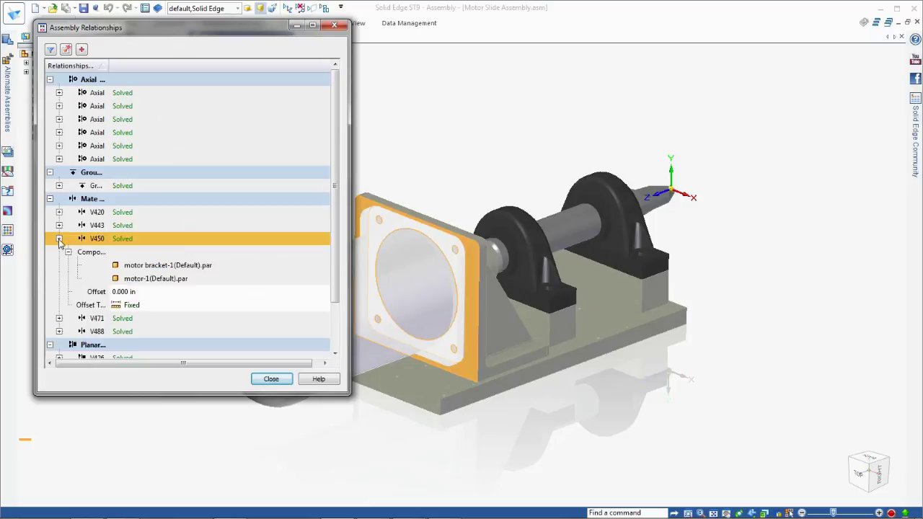
click(141, 292)
key(BackSpace)
text(.5)
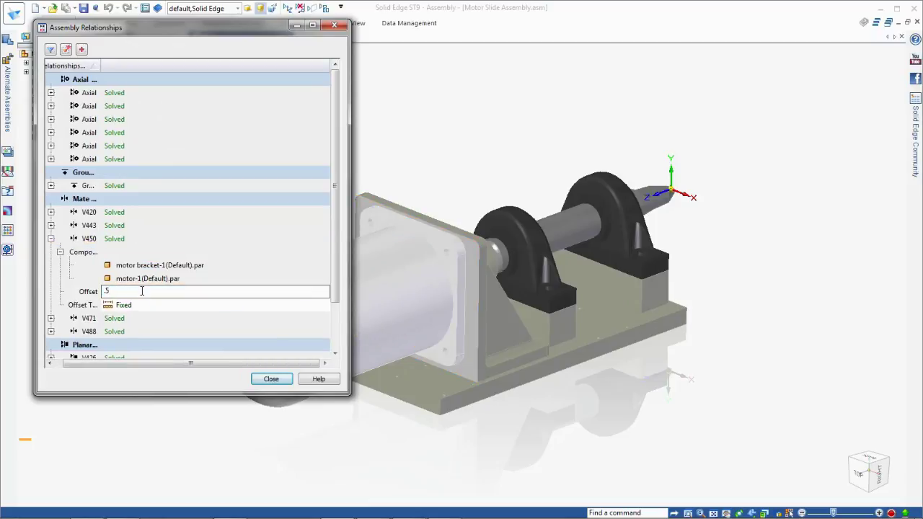
key(Return)
click(553, 438)
Reset the V450 offset to 0 and close the Relationships Manager
key(ctrl+r)
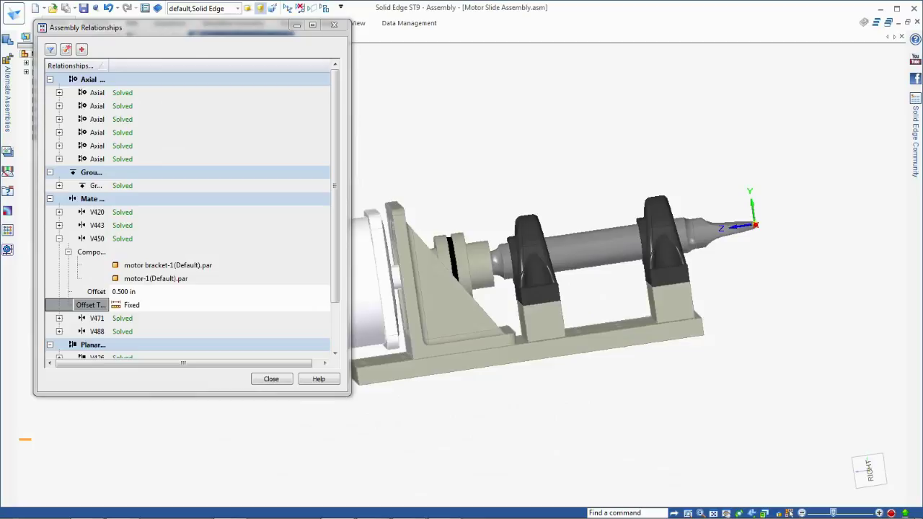
click(144, 292)
text(0)
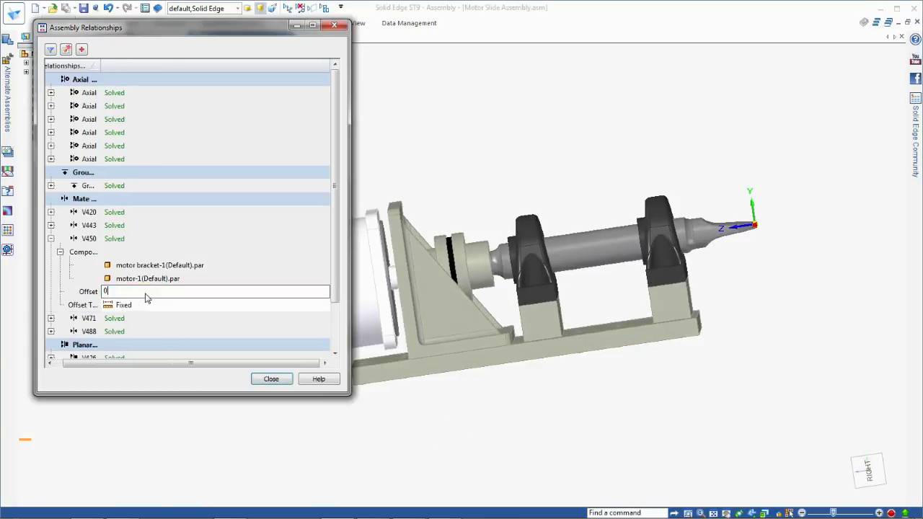
key(Return)
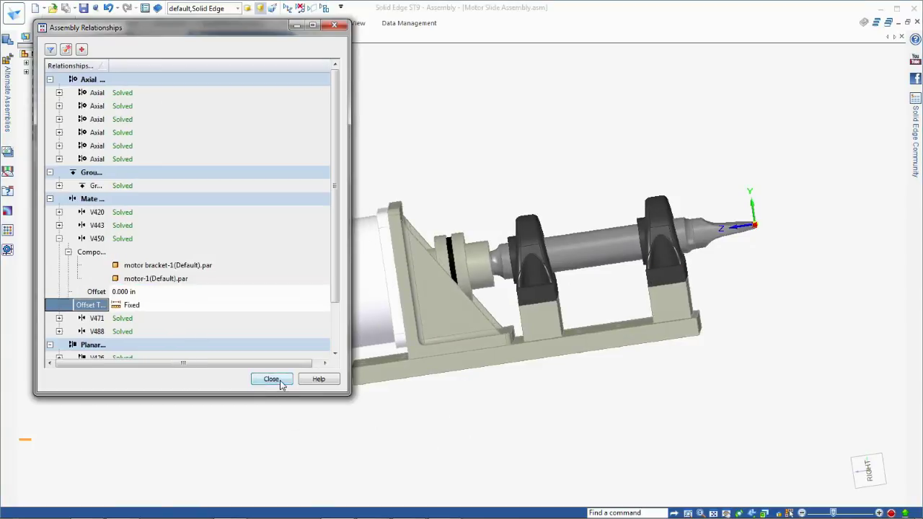
click(279, 382)
key(ctrl+i)
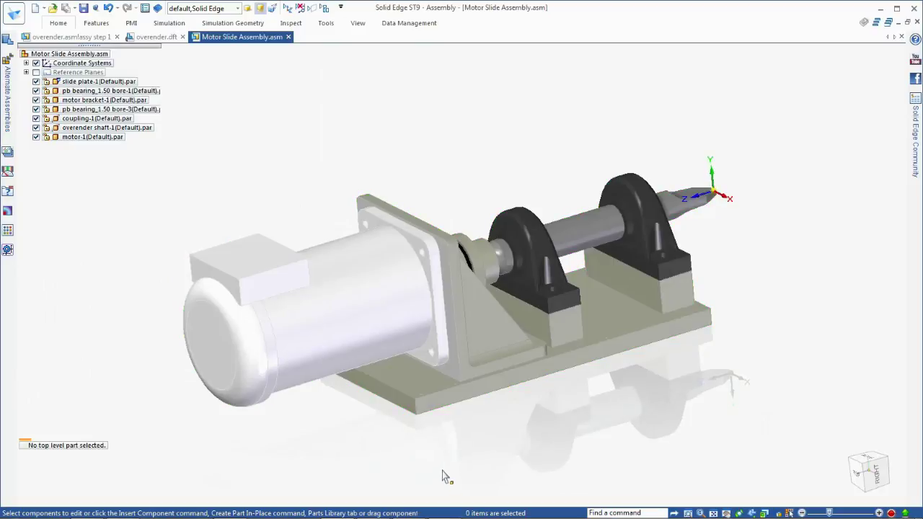
Switch back to the overender assembly and open the motor bracket.dft drawing
middle_drag(442, 476, 429, 473)
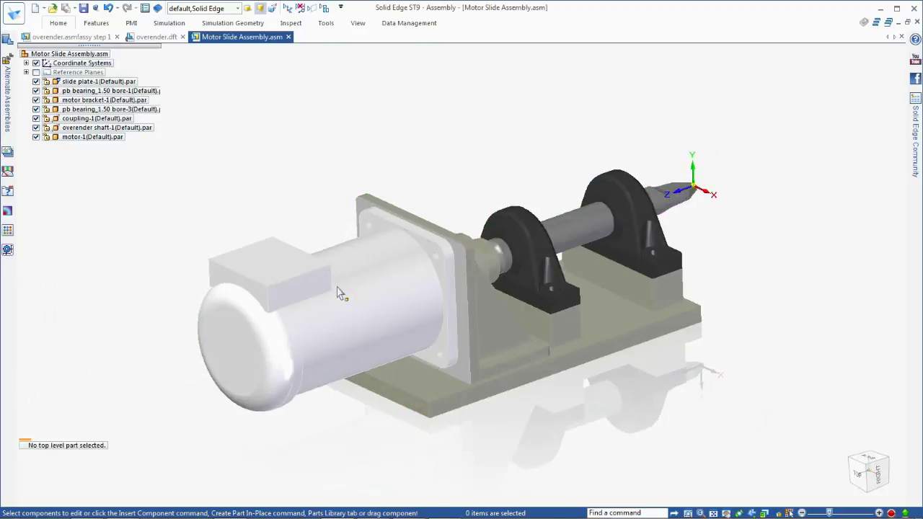
click(101, 37)
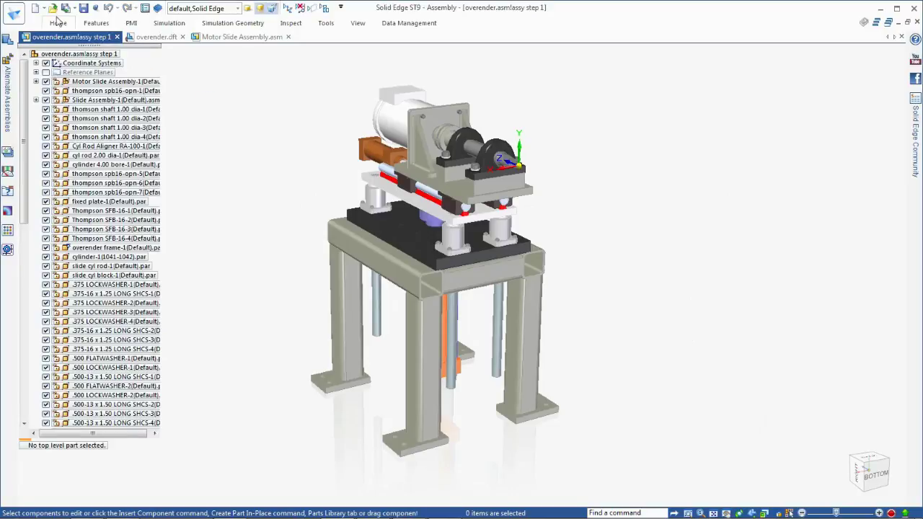
click(52, 8)
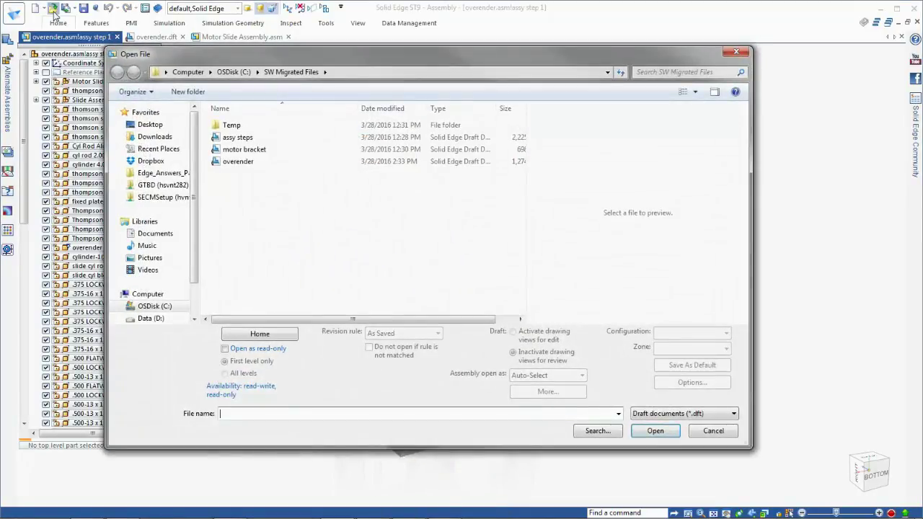
click(256, 151)
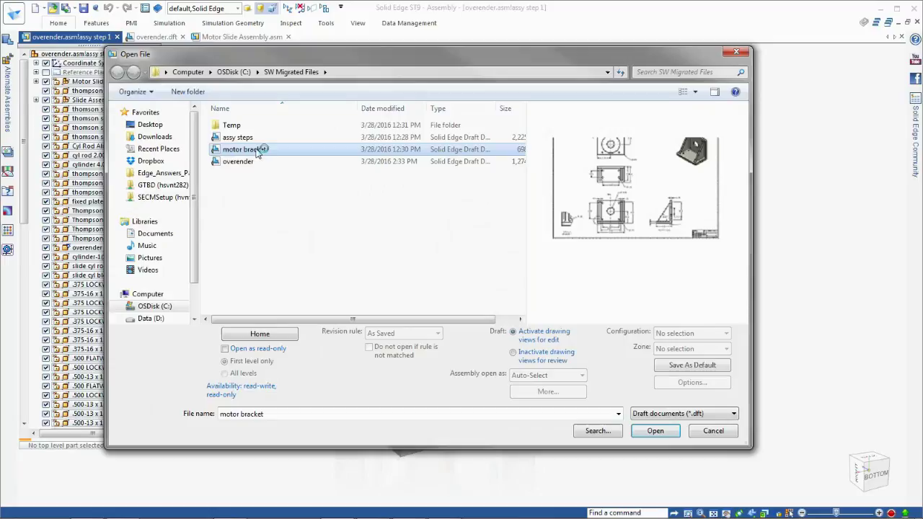
click(655, 431)
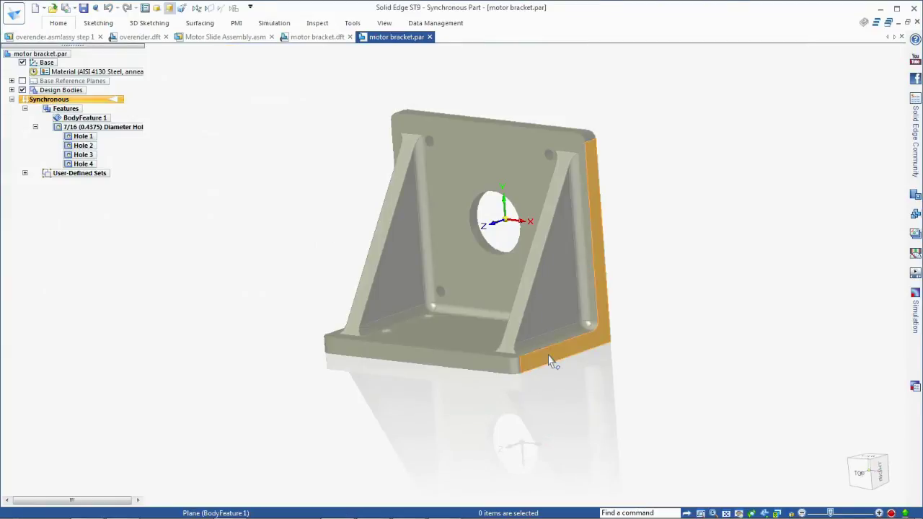
Move the bracket's right side face and inner rib face together
click(549, 360)
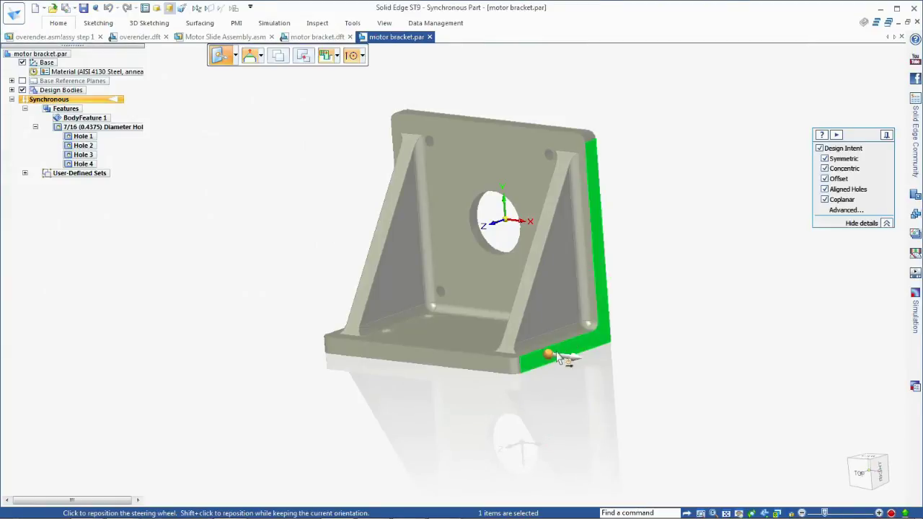
ctrl+click(560, 359)
click(555, 360)
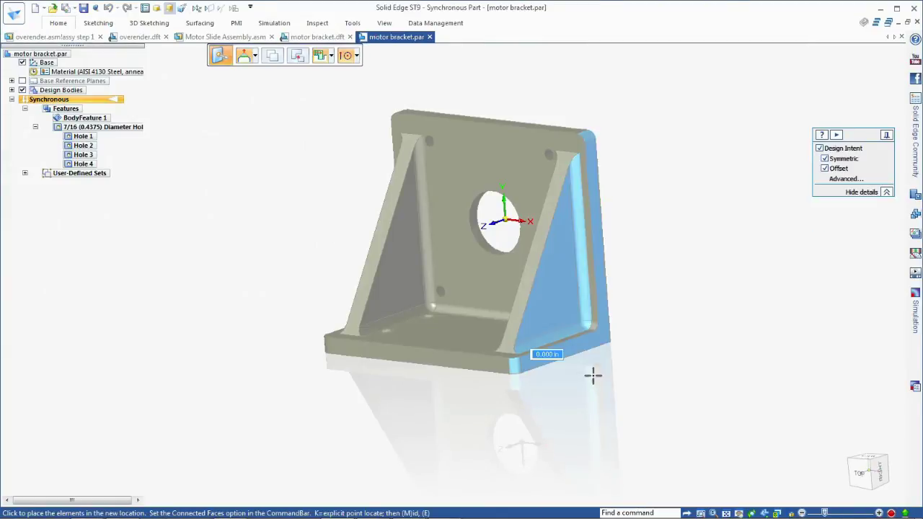
click(608, 376)
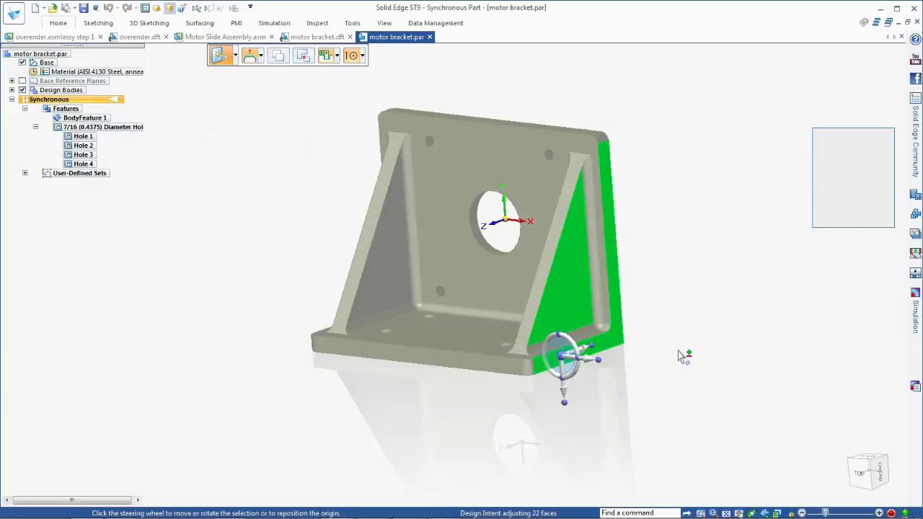
key(Escape)
Drag the upright plate's top face upward to make it taller
click(530, 126)
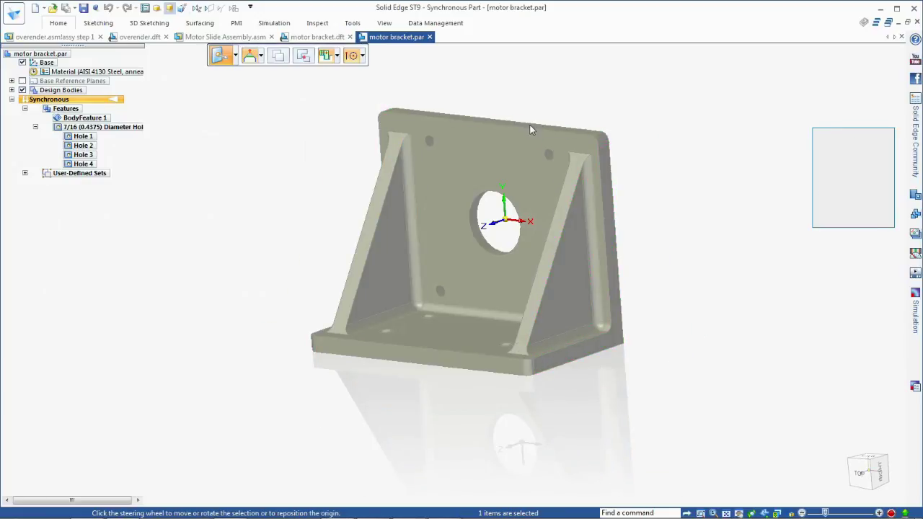
click(527, 85)
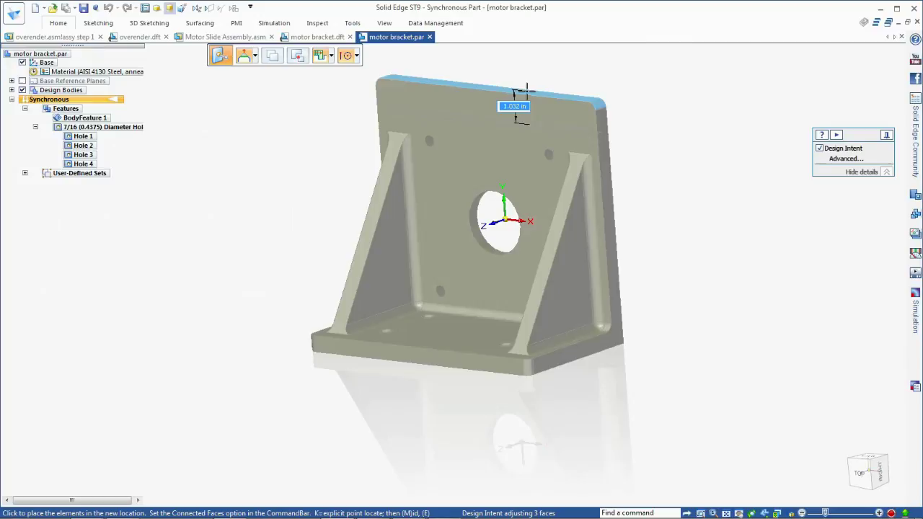
click(524, 92)
key(Escape)
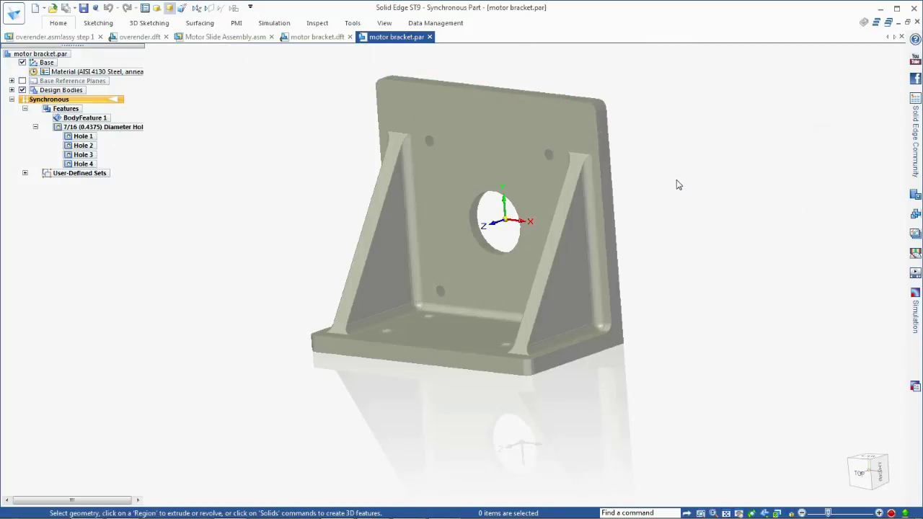
Dimension the rib slope against the base edge, drive it to 60°, and hide PMI
click(878, 472)
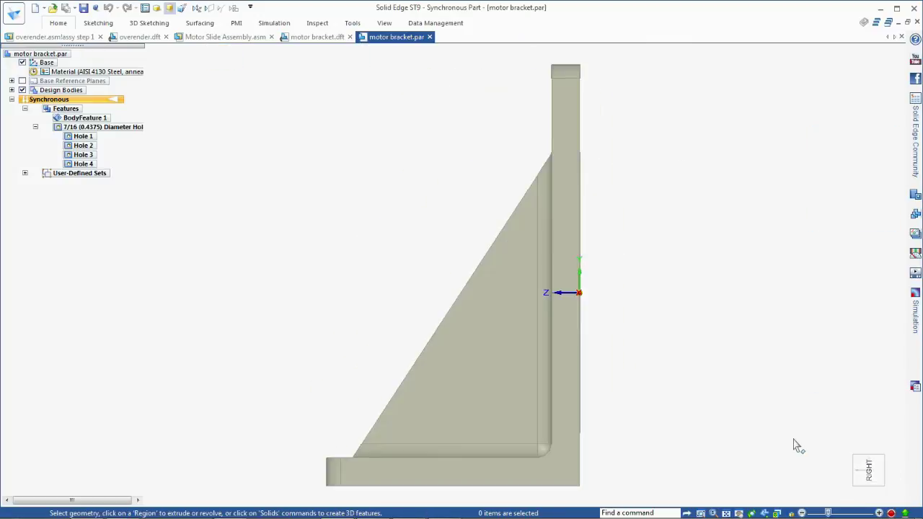
right_click(692, 317)
click(661, 311)
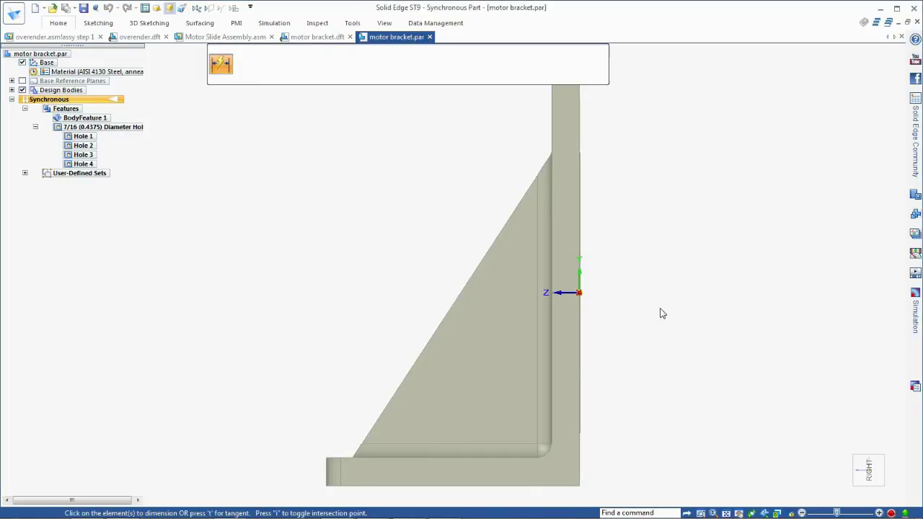
click(463, 459)
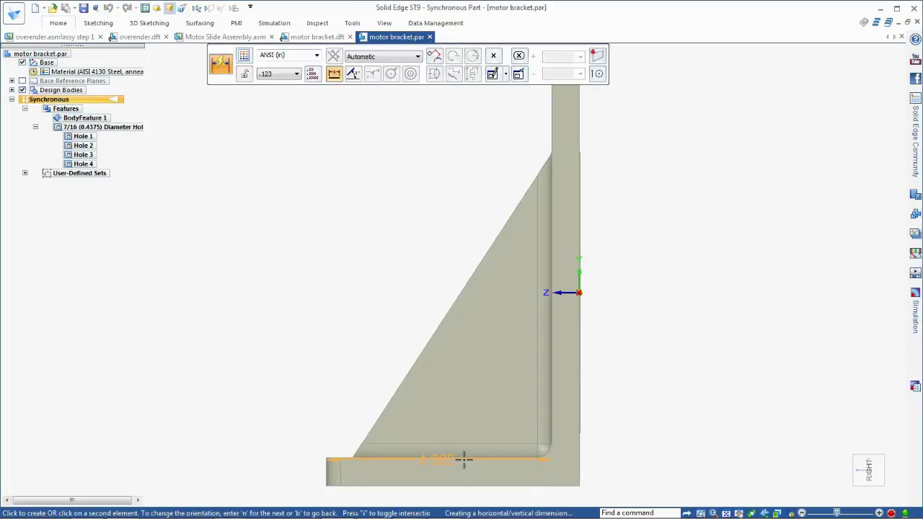
click(437, 330)
click(467, 349)
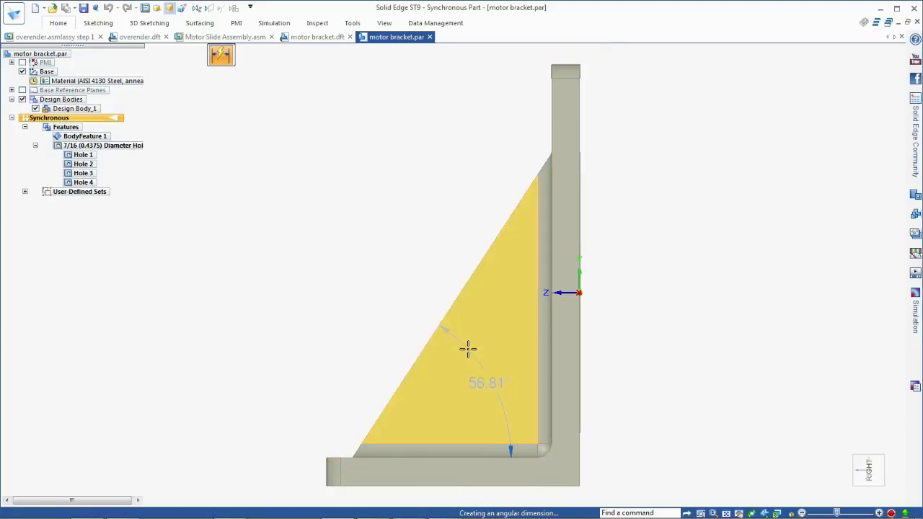
text(50)
key(Return)
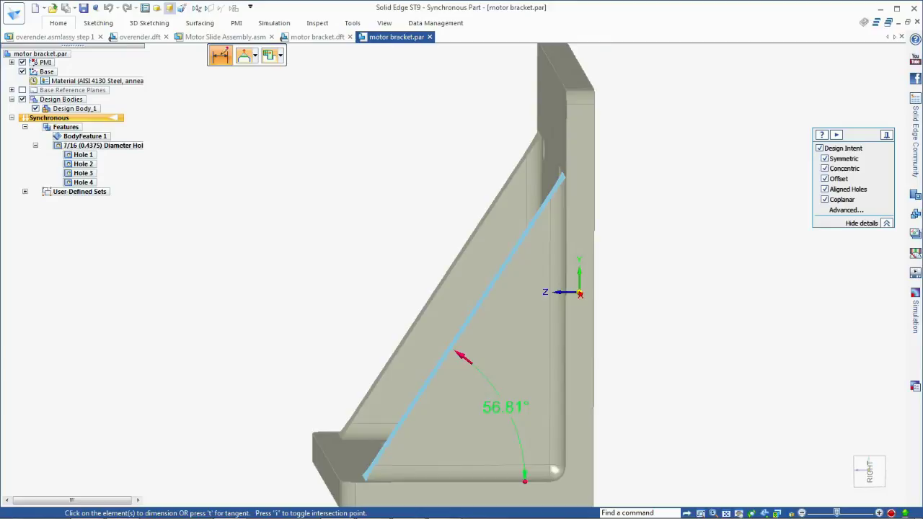
key(Return)
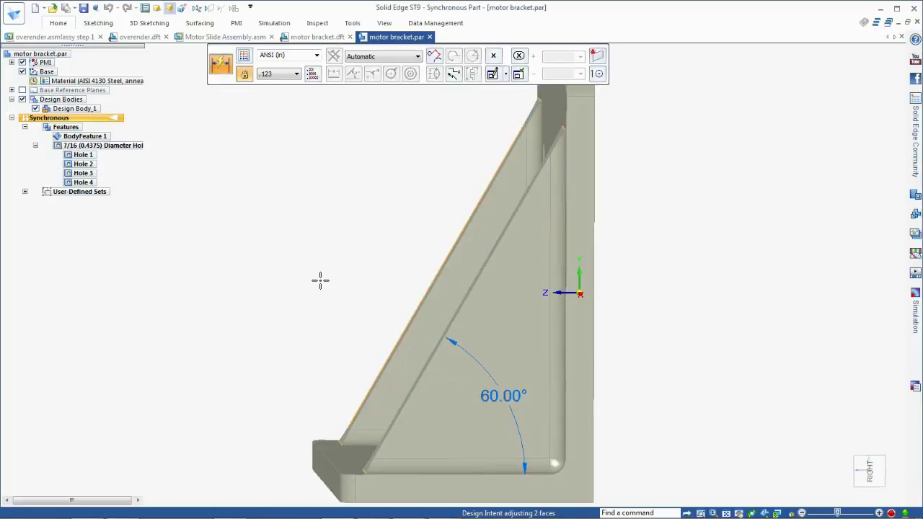
key(Escape)
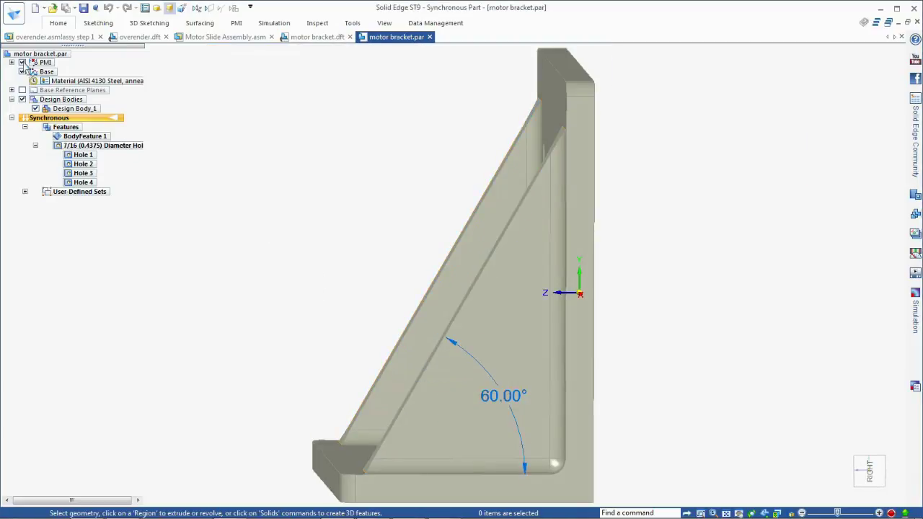
click(22, 63)
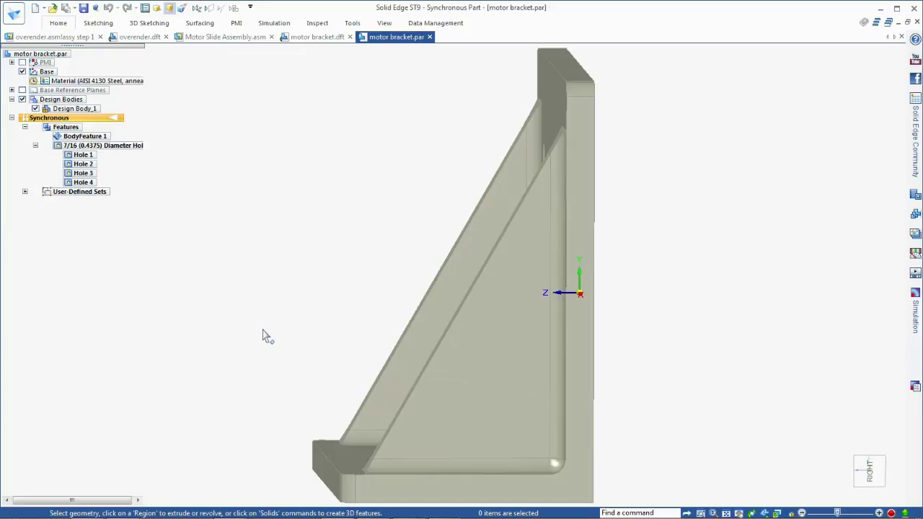
Switch to motor bracket.dft and run Update Views to match the edited part
key(ctrl+i)
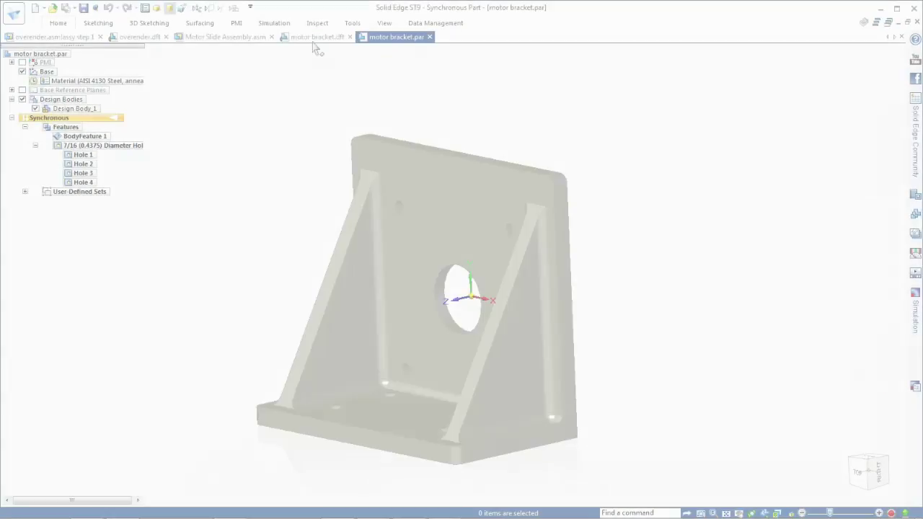
click(317, 37)
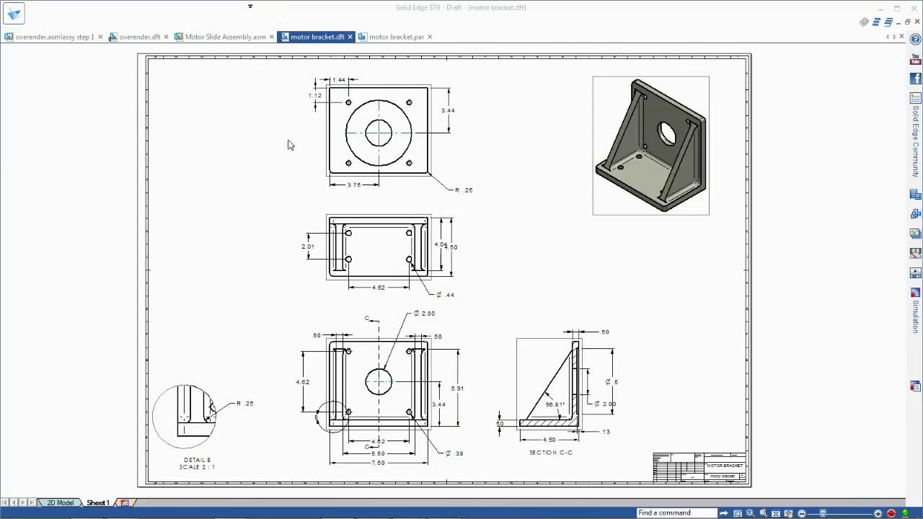
right_click(228, 183)
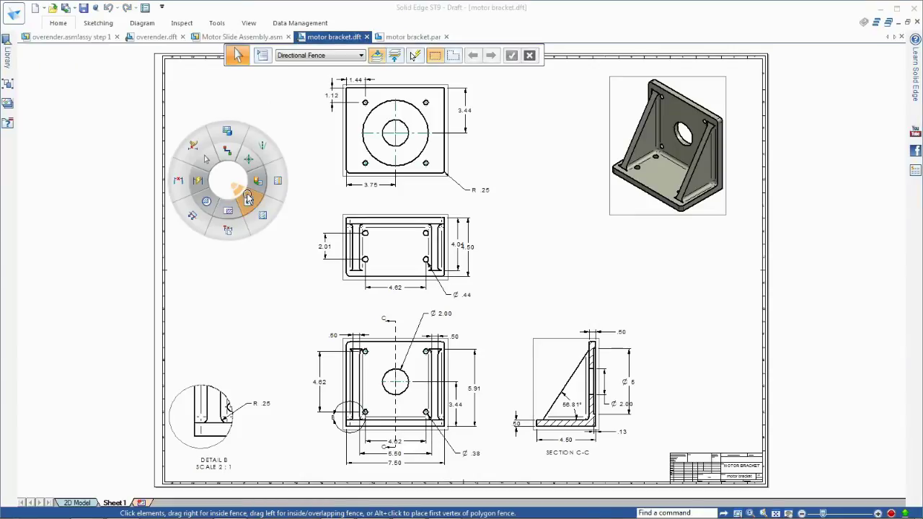
click(248, 201)
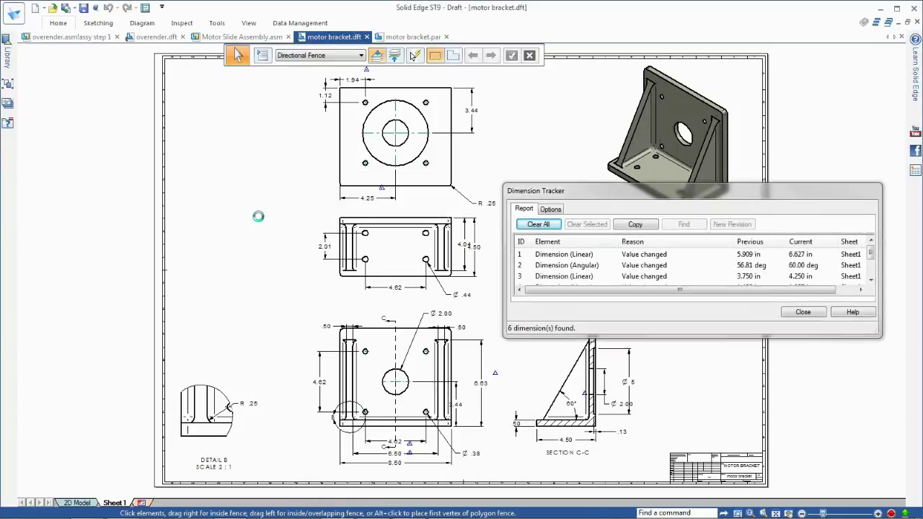
Review the 6.63, 60° and 4.25 tracked changes, clear them, then return to overender assembly
click(745, 257)
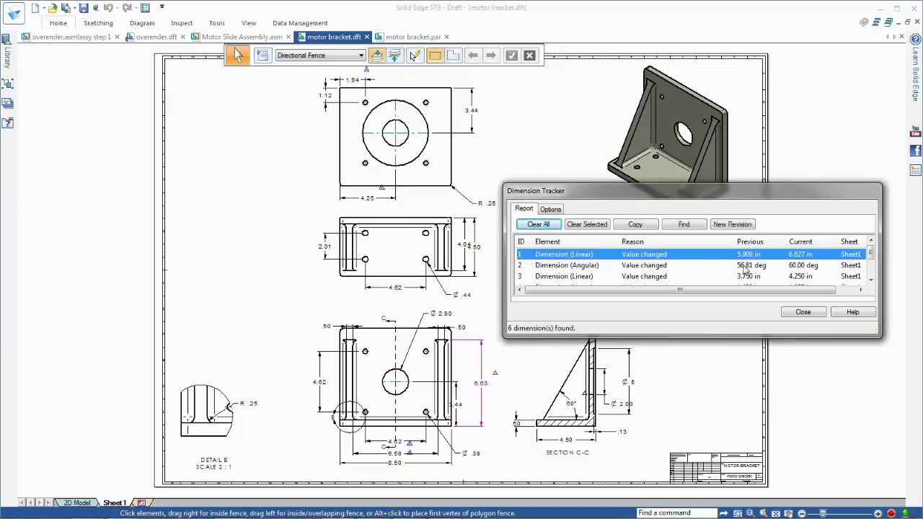
click(745, 267)
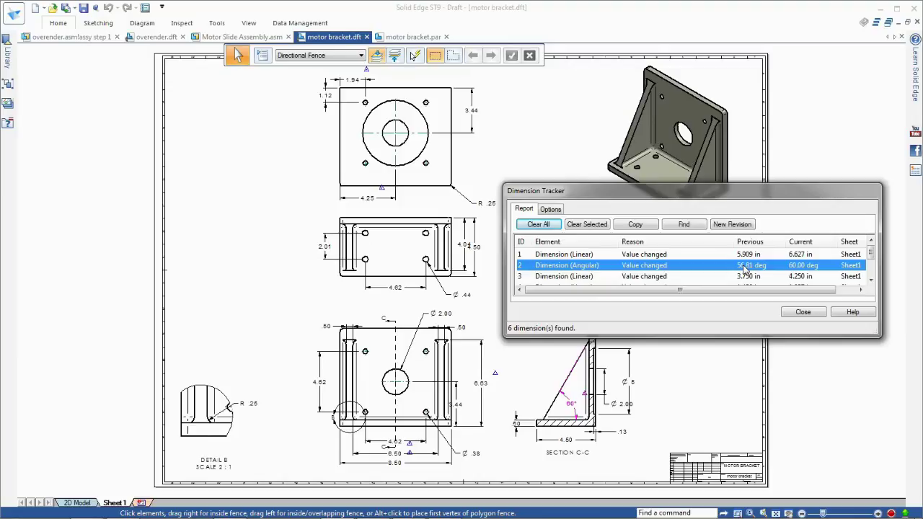
click(744, 278)
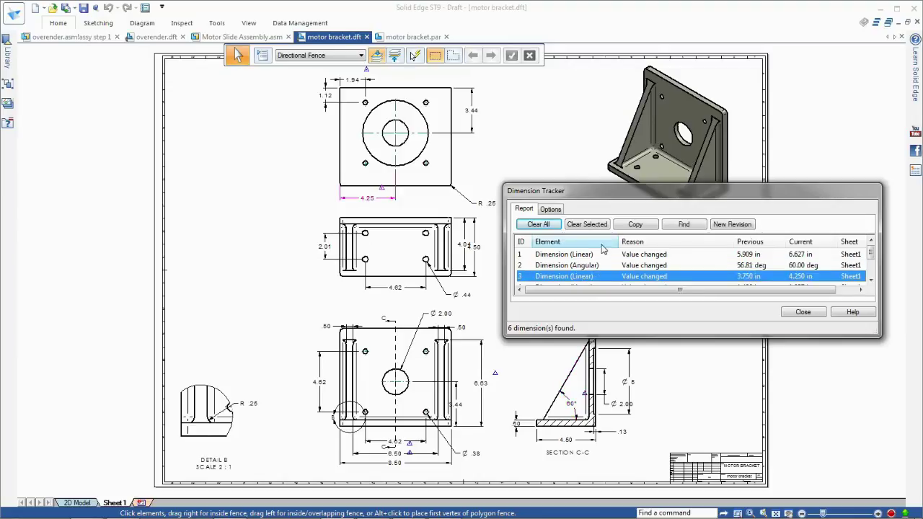
click(547, 226)
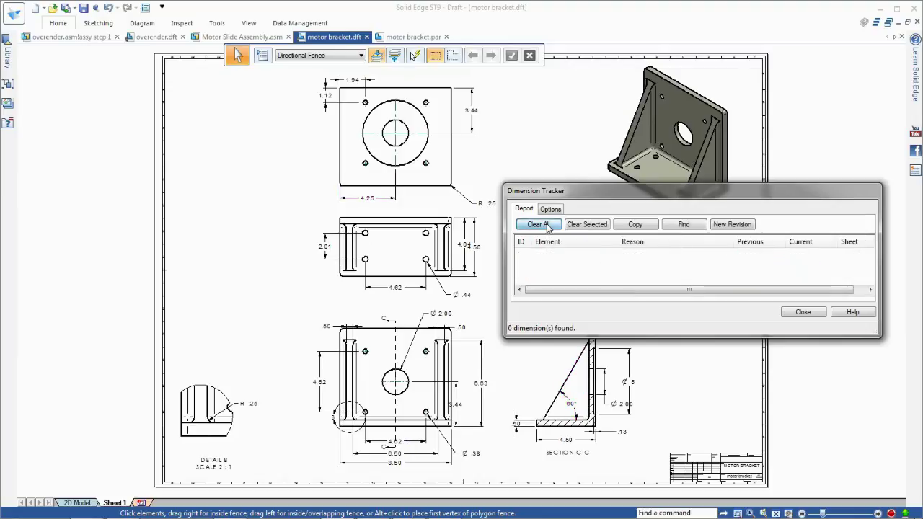
click(799, 312)
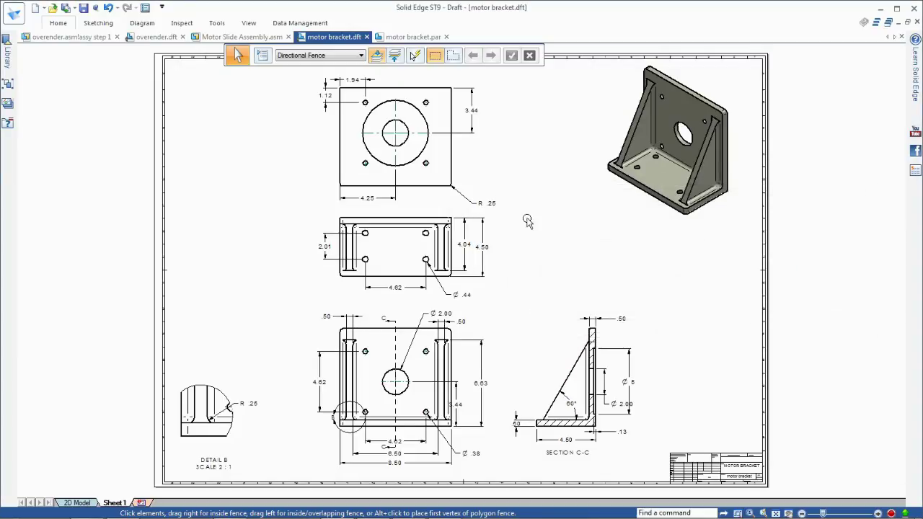
click(62, 39)
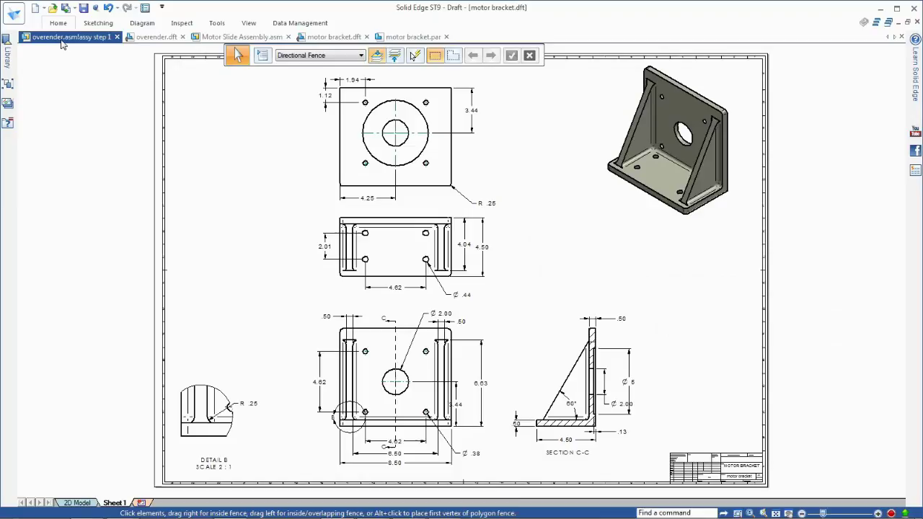